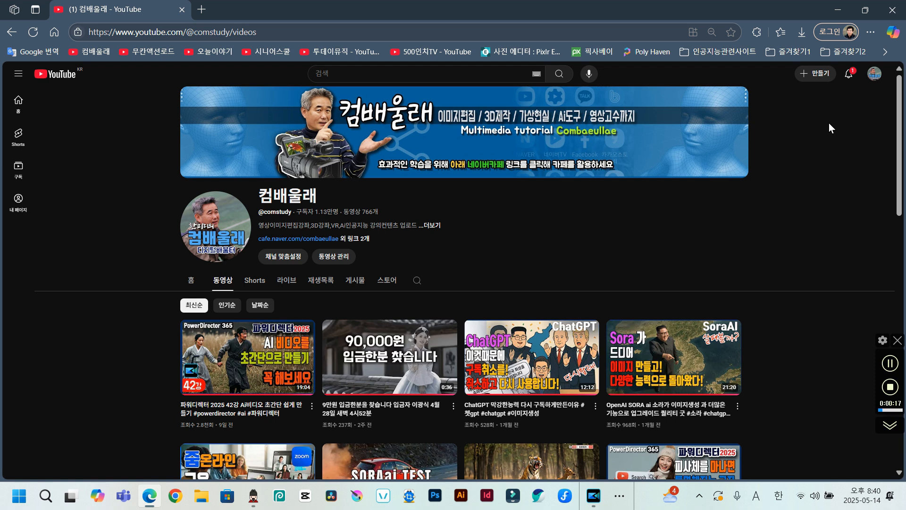
# Open the Naver cafe linked from the YouTube channel page, look at it and close it.
pyautogui.click(846, 81)
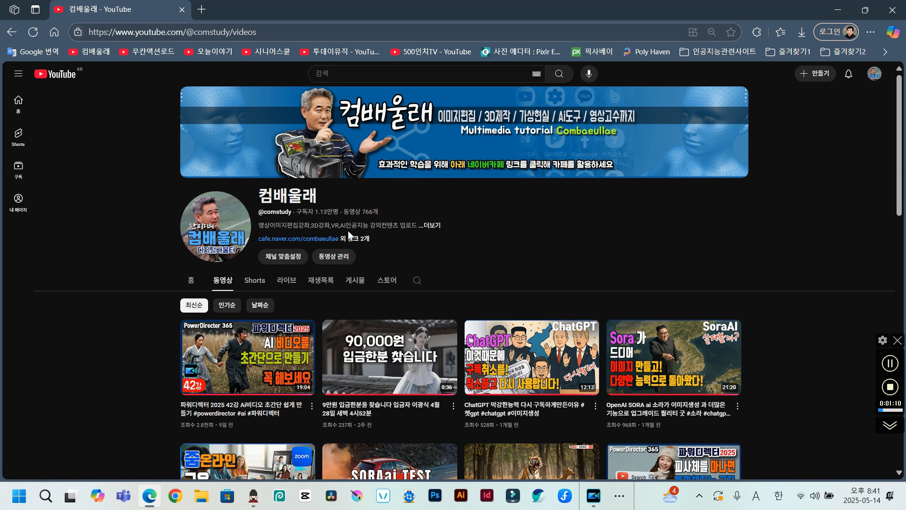
pyautogui.click(324, 240)
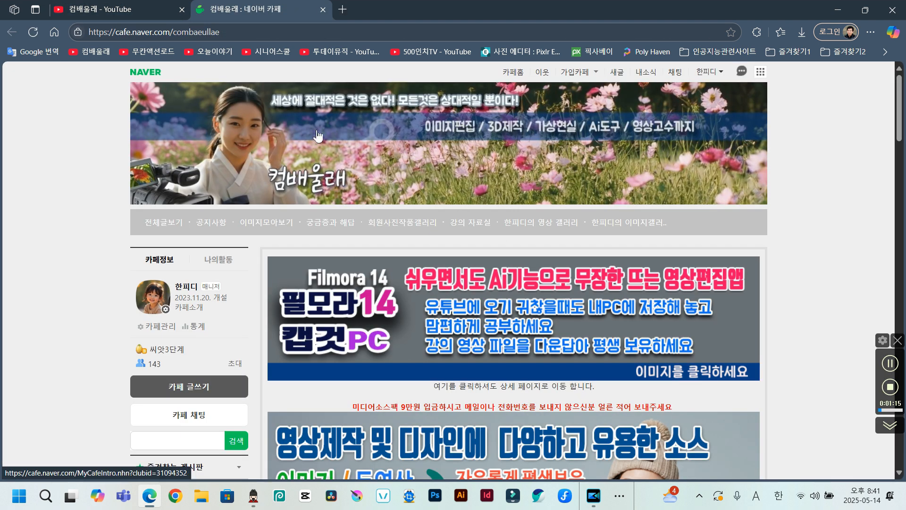
pyautogui.hotkey('ctrl', 'w')
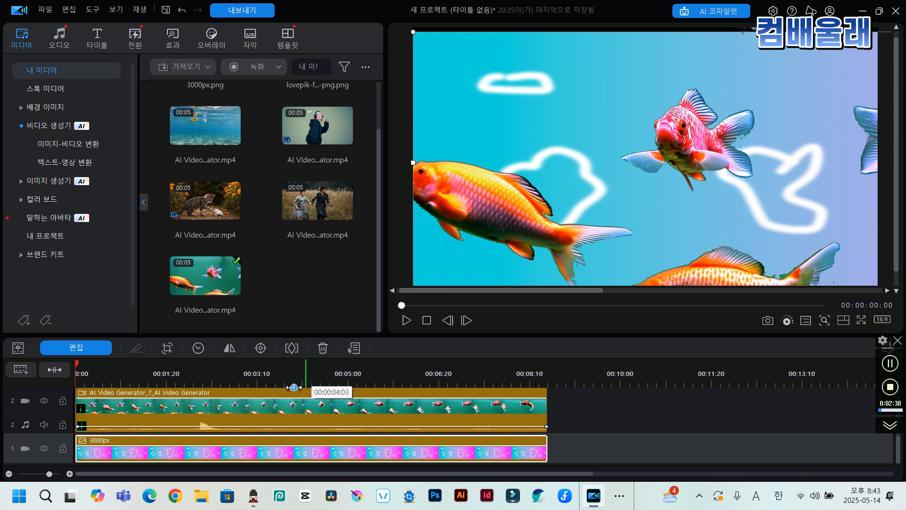
# Switch to PowerDirector and preview the fish video over the 3000px background from the timeline's beginning.
pyautogui.moveTo(147, 376); pyautogui.dragTo(74, 378)
pyautogui.click(124, 449)
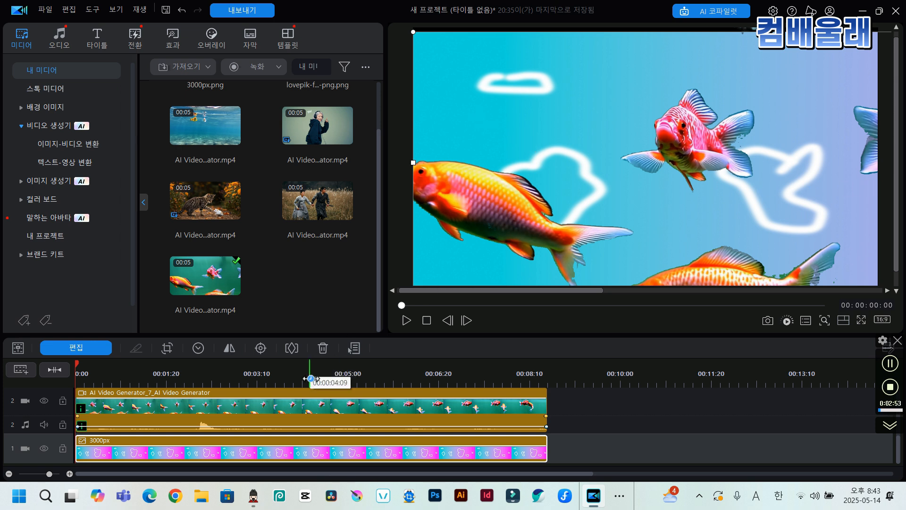
pyautogui.press('space')
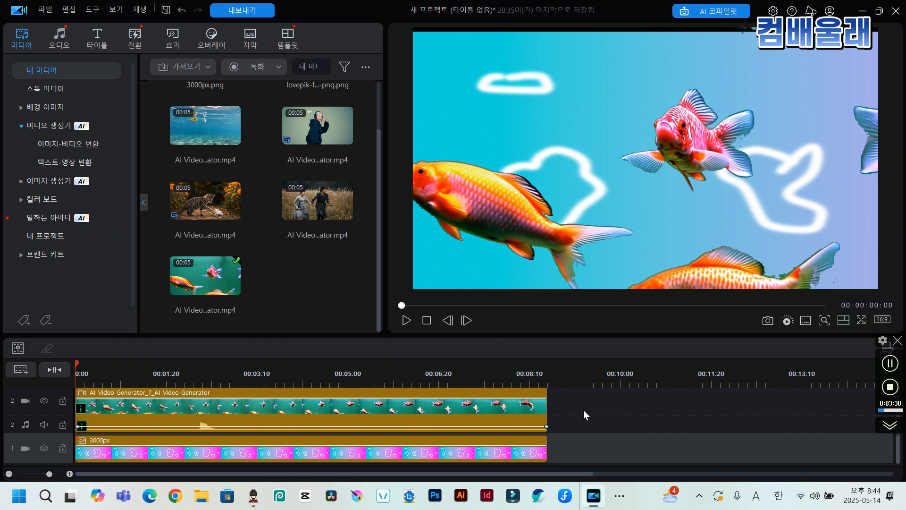
pyautogui.hscroll(1, 569, 411)
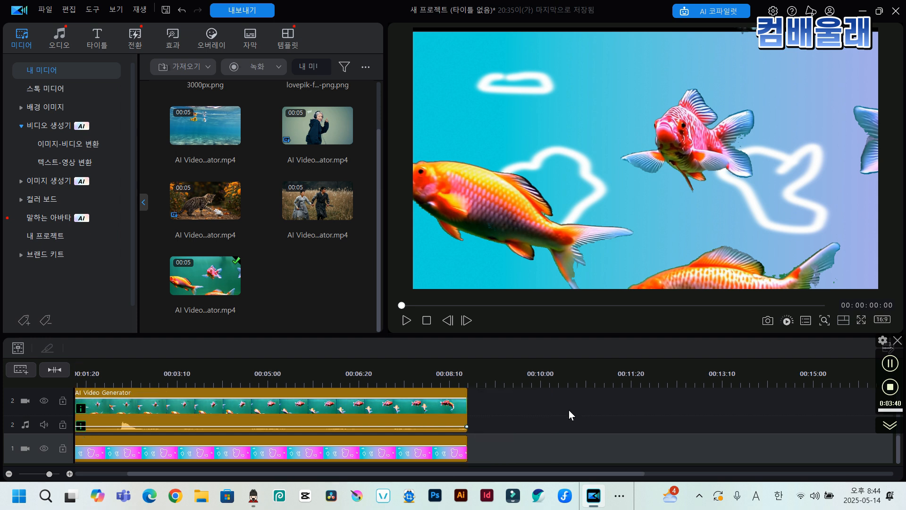
pyautogui.hscroll(-1, 500, 409)
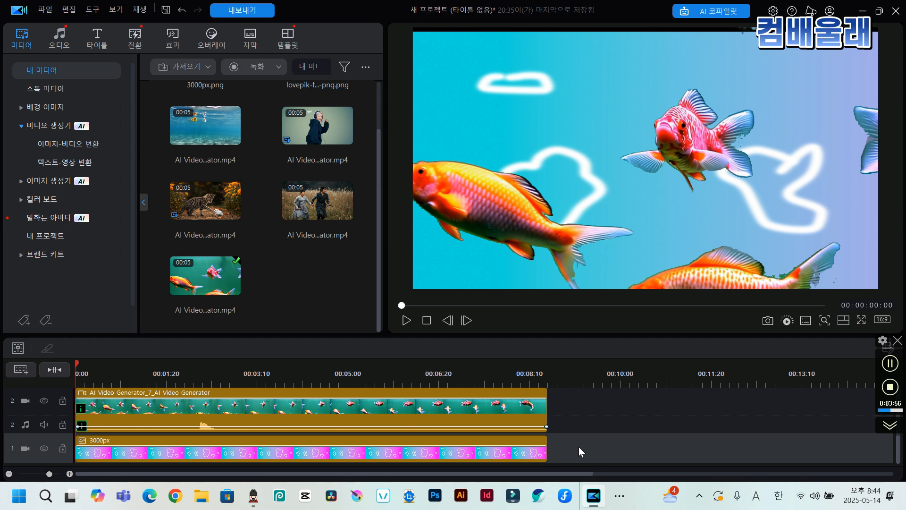
# Enlarge the timeline area up to track 4 and view the composition at about 5 seconds.
pyautogui.moveTo(578, 336); pyautogui.dragTo(578, 249)
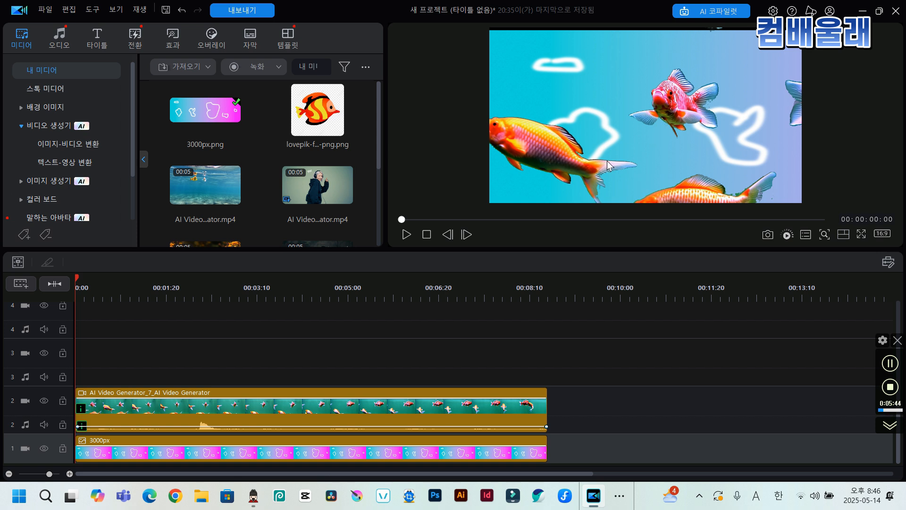
pyautogui.moveTo(326, 306); pyautogui.dragTo(349, 363)
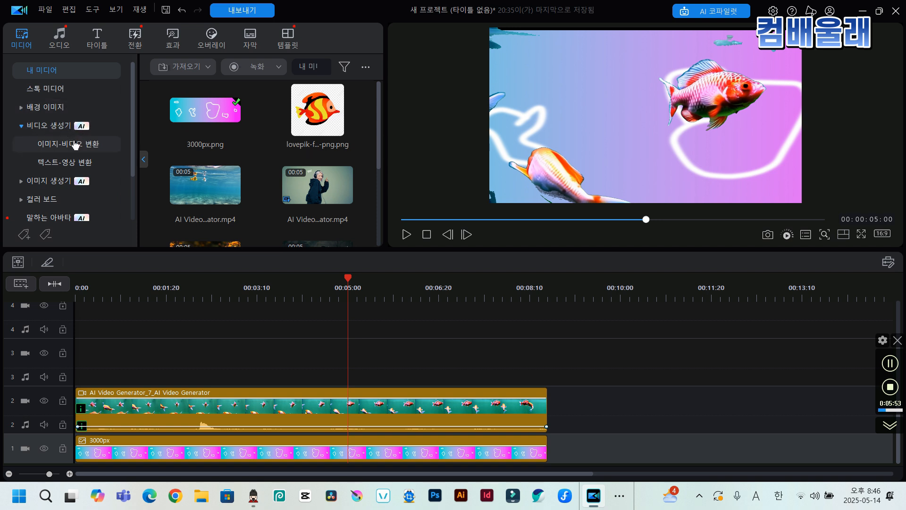
pyautogui.moveTo(348, 282); pyautogui.dragTo(347, 356)
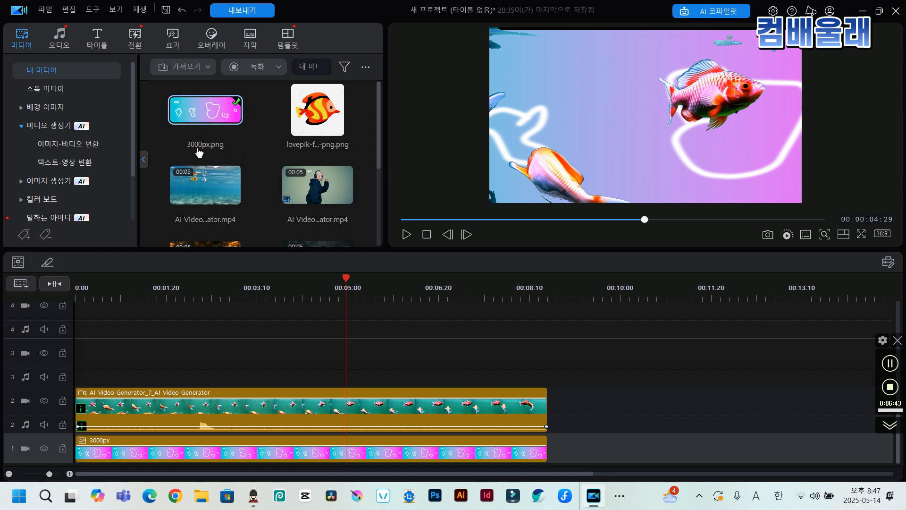
# Check the file properties of 3000px.png in the media library, including its image resolution.
pyautogui.rightClick(209, 116)
pyautogui.click(241, 315)
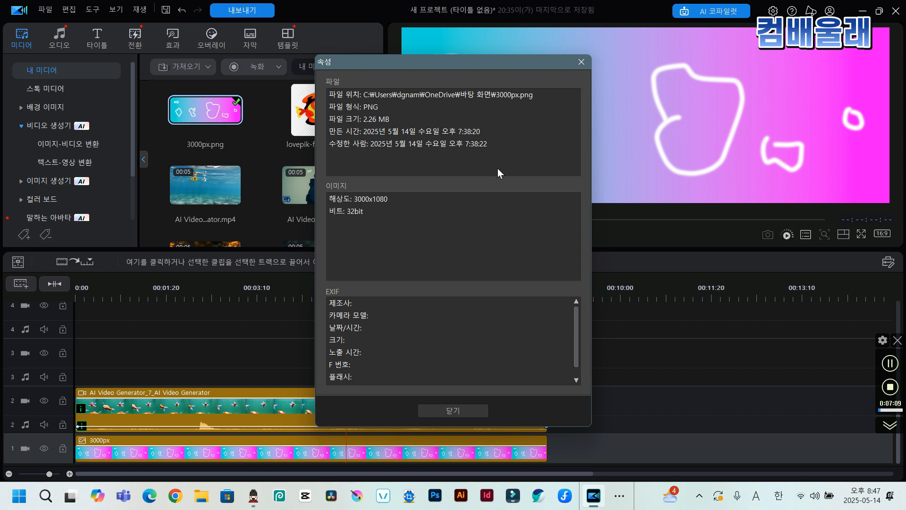
pyautogui.click(581, 62)
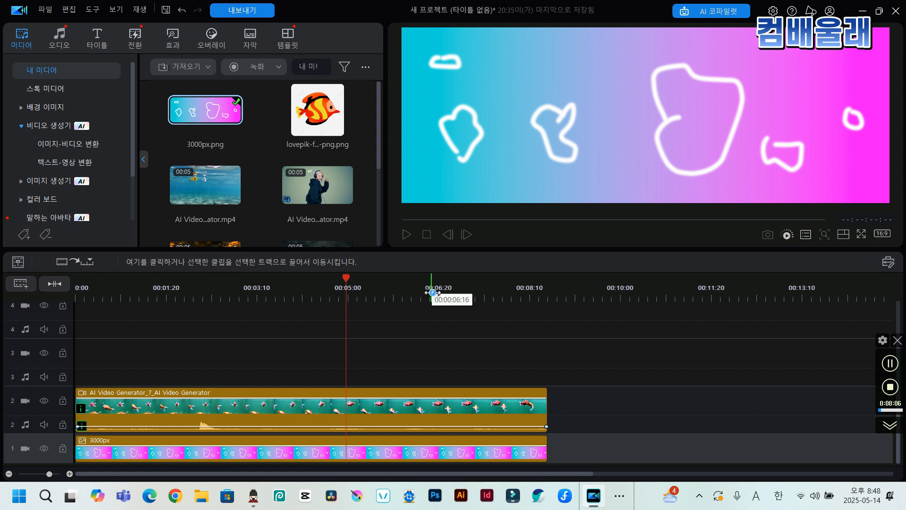
# Return the playhead to the timeline's start and hide video track 2 containing the fish clip.
pyautogui.click(347, 293)
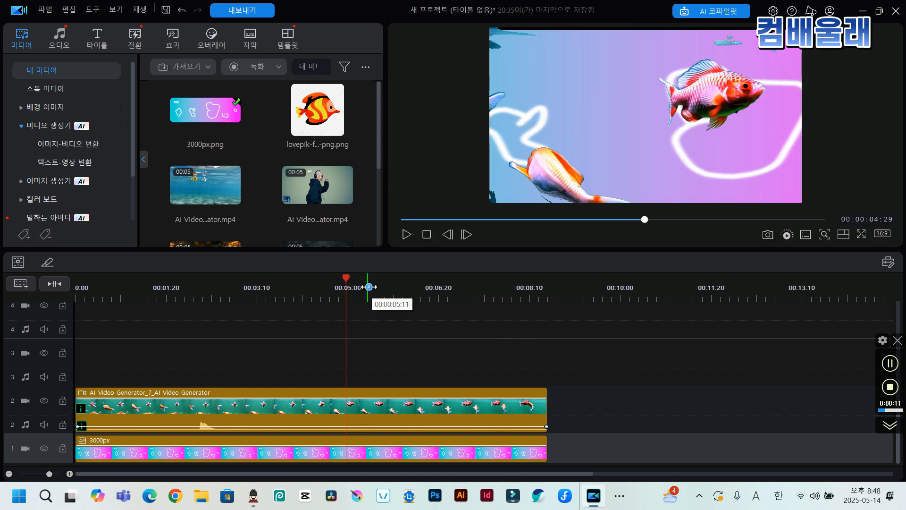
pyautogui.moveTo(347, 280); pyautogui.dragTo(79, 305)
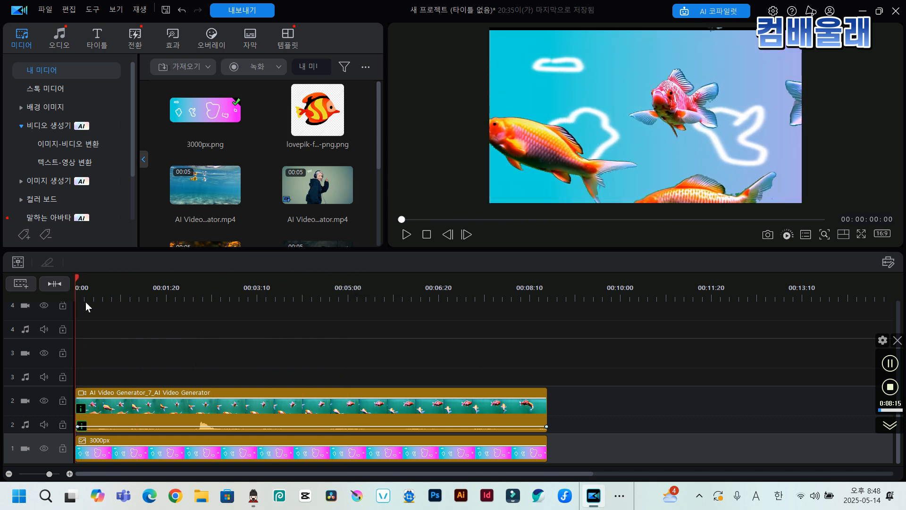
pyautogui.click(253, 412)
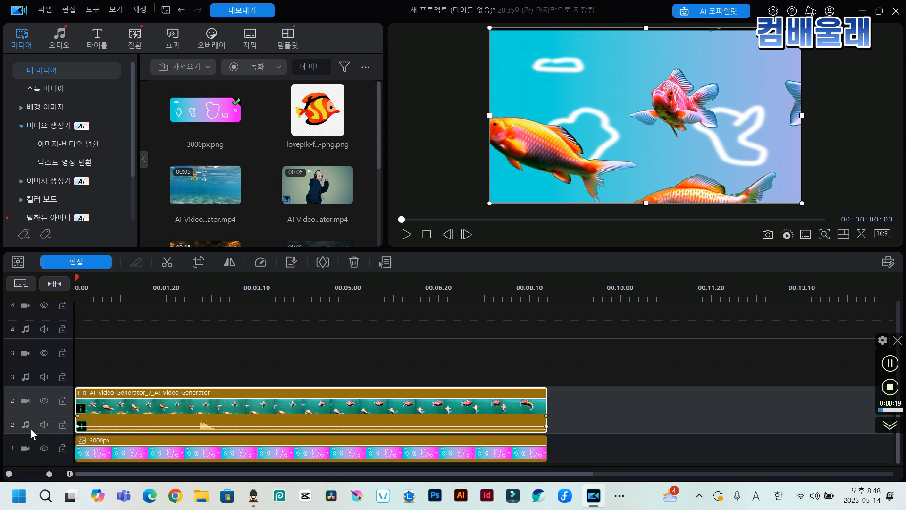
pyautogui.click(45, 400)
# Delete the 3000px clip from track 1 and place 3000px.png from the library again at the track's start.
pyautogui.click(300, 451)
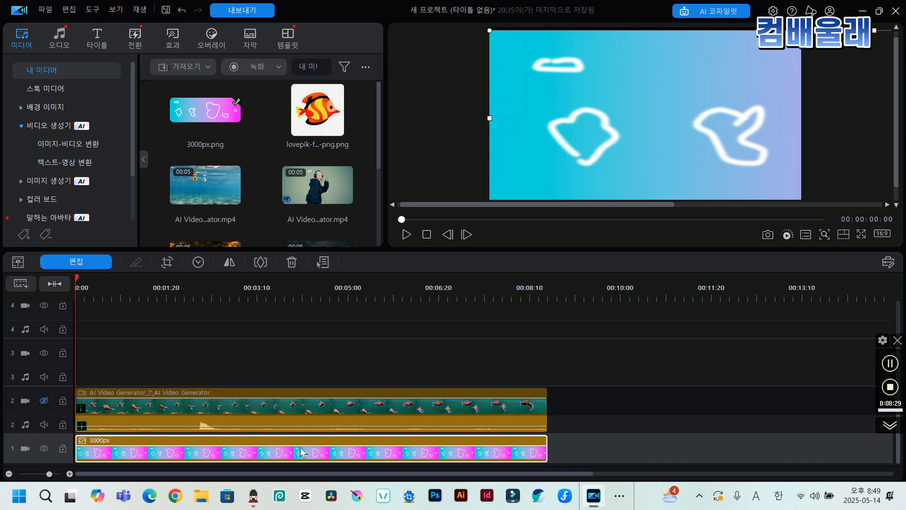
pyautogui.press('Delete')
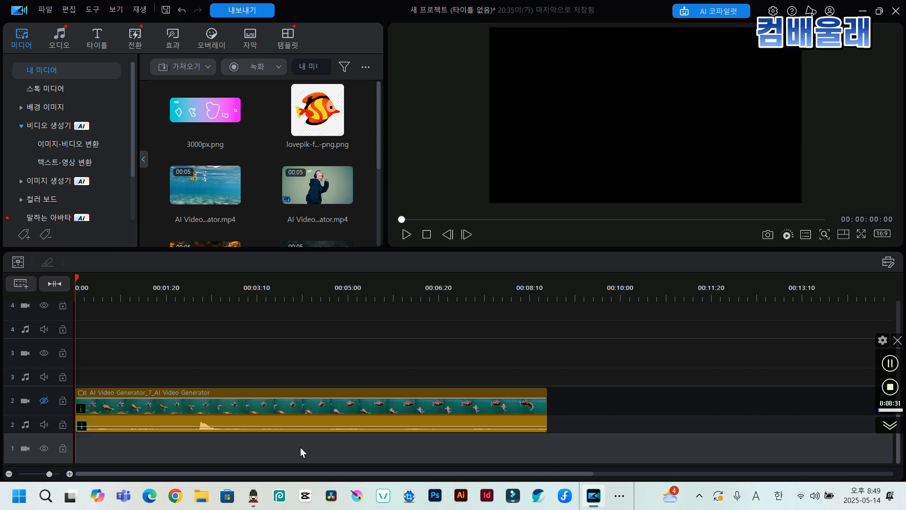
pyautogui.click(210, 106)
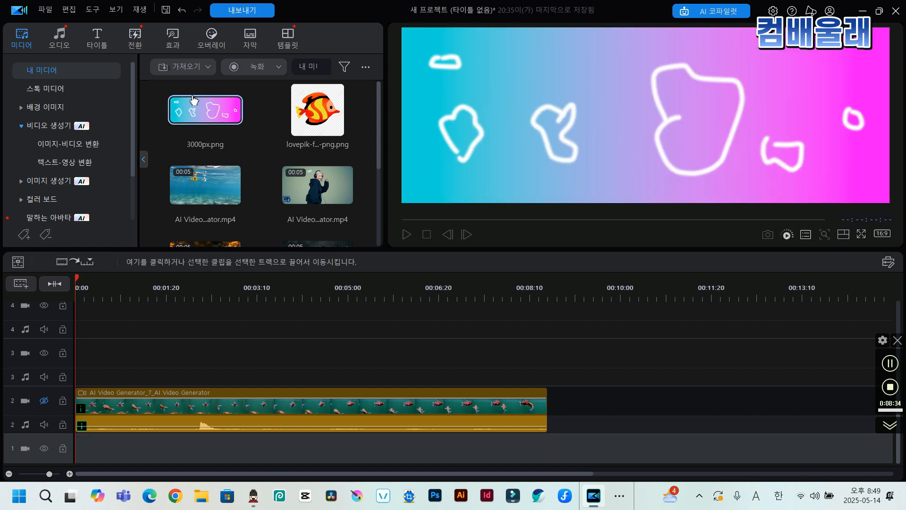
pyautogui.moveTo(186, 112); pyautogui.dragTo(71, 449)
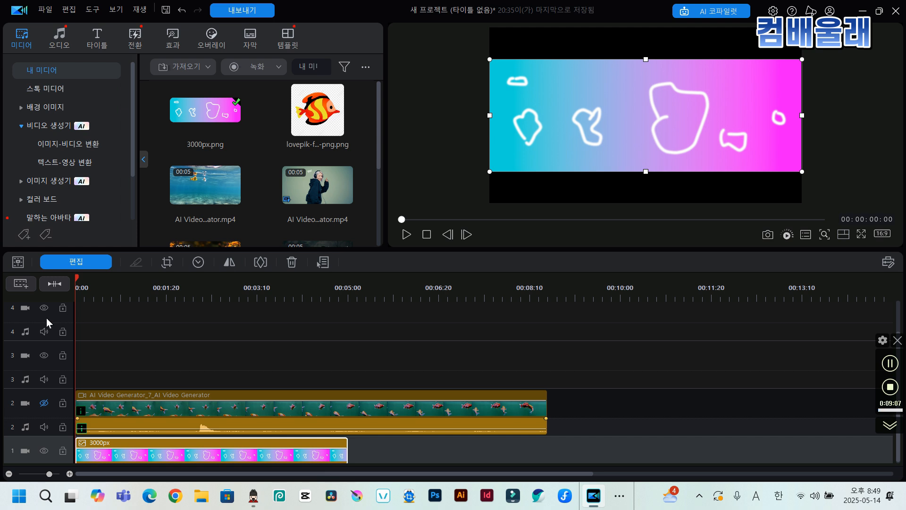
# Review the default clip durations in the editing preferences and leave the preferences without changes.
pyautogui.click(71, 12)
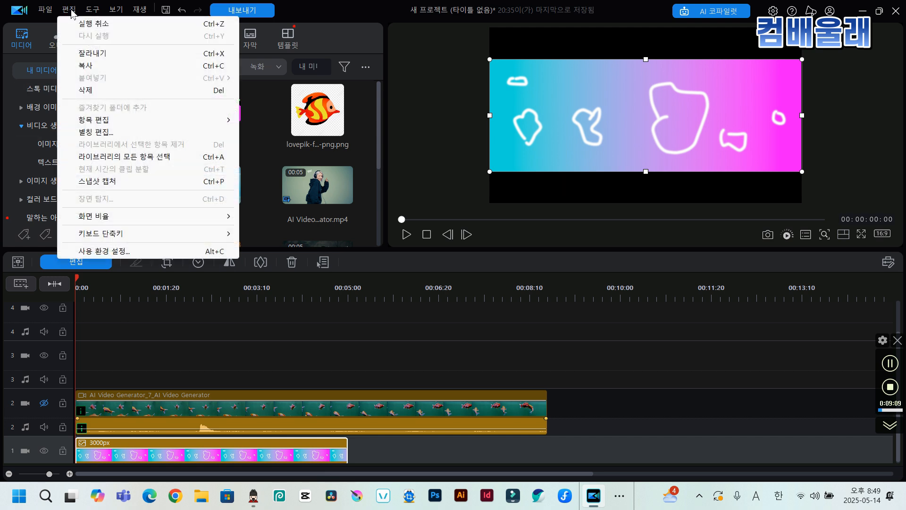
pyautogui.click(97, 250)
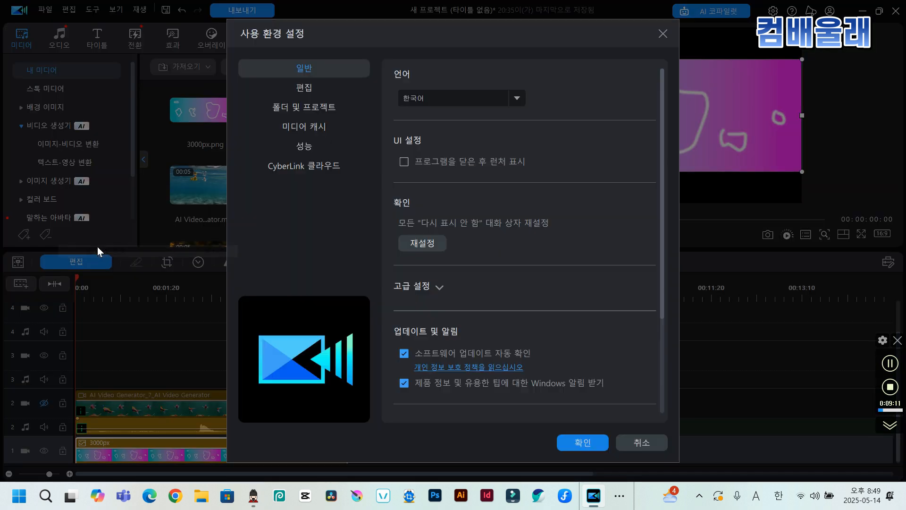
pyautogui.click(300, 87)
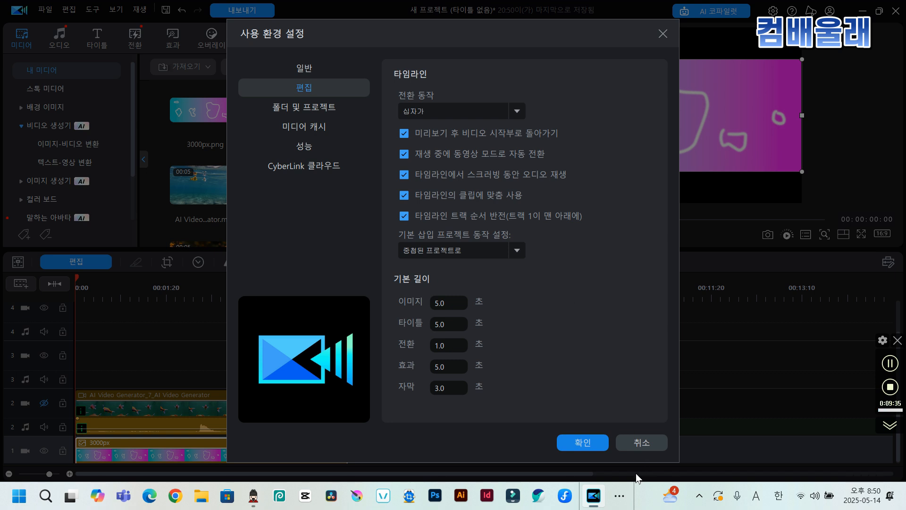
pyautogui.click(632, 444)
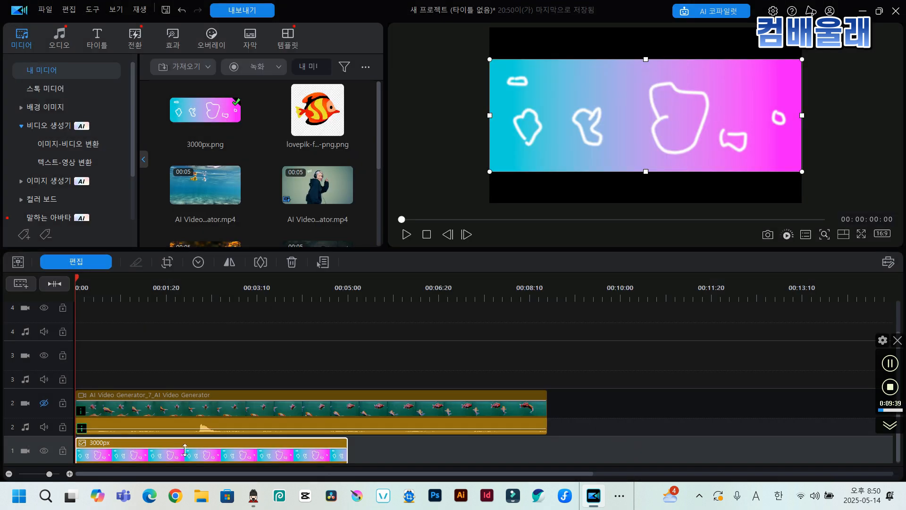
# Enlarge the preview area and set the preview zoom to 25%.
pyautogui.moveTo(692, 252); pyautogui.dragTo(691, 309)
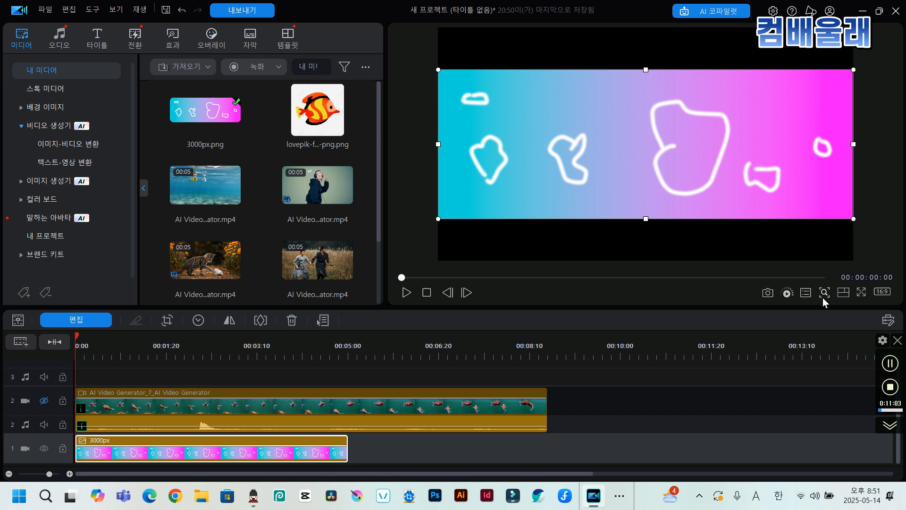
pyautogui.click(823, 296)
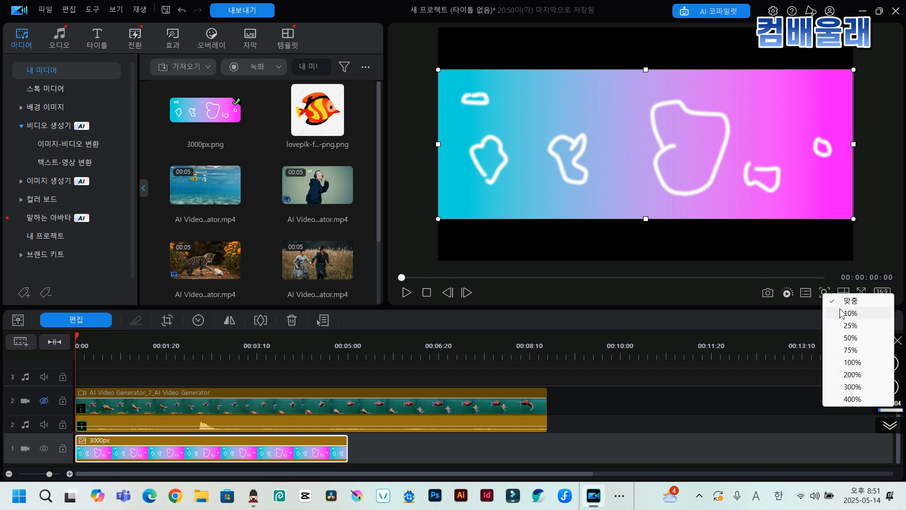
pyautogui.click(857, 326)
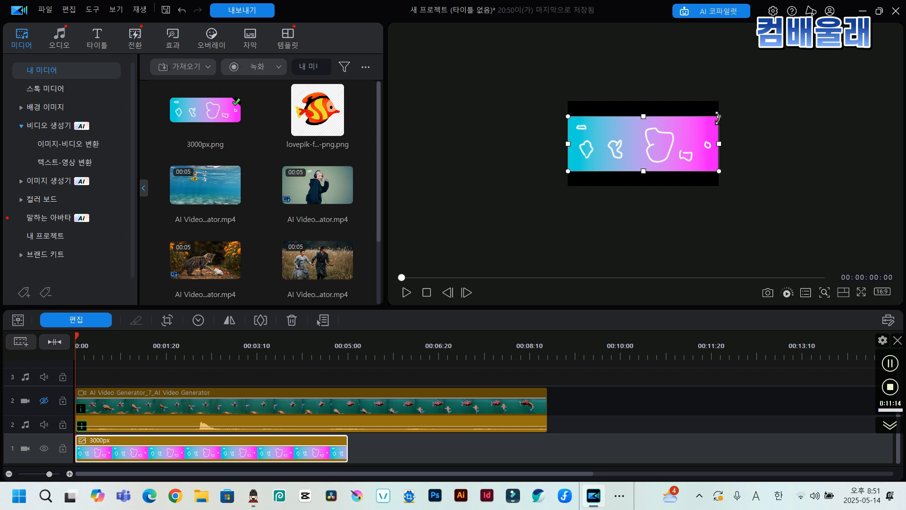
# Scale the 3000px image up proportionally to fill the frame height and align its left edge with the frame's left edge.
pyautogui.moveTo(717, 117); pyautogui.dragTo(737, 104)
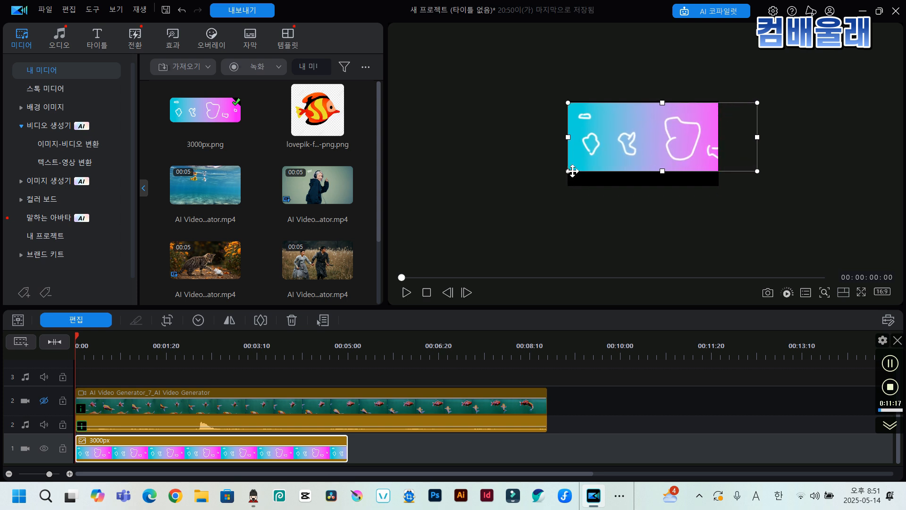
pyautogui.moveTo(571, 171); pyautogui.dragTo(554, 188)
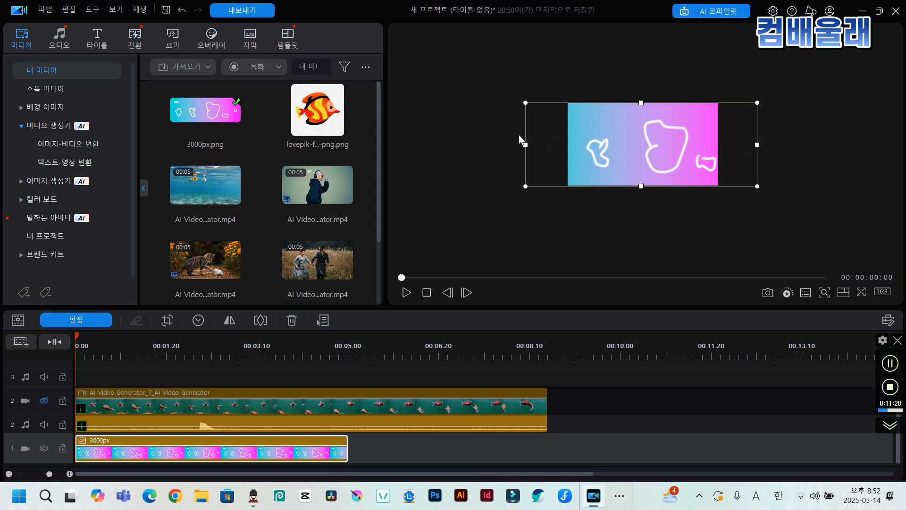
pyautogui.moveTo(542, 150); pyautogui.dragTo(591, 146)
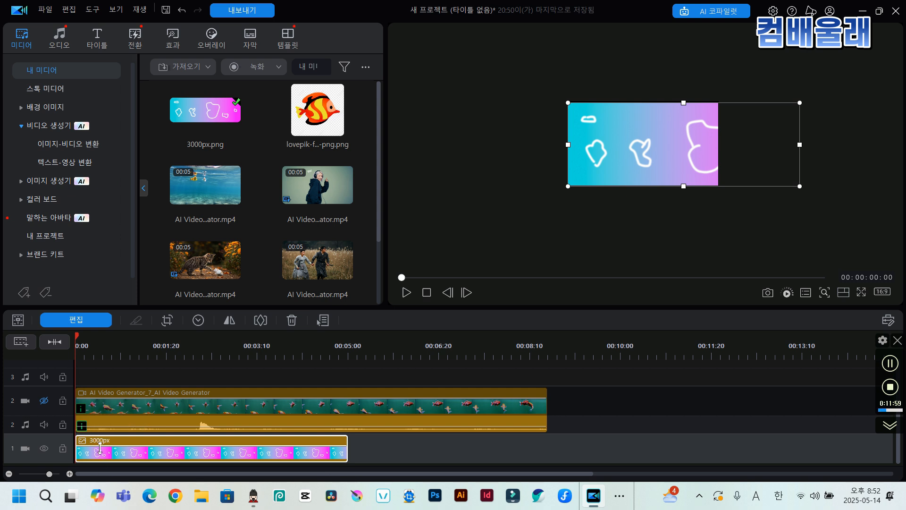
pyautogui.click(95, 10)
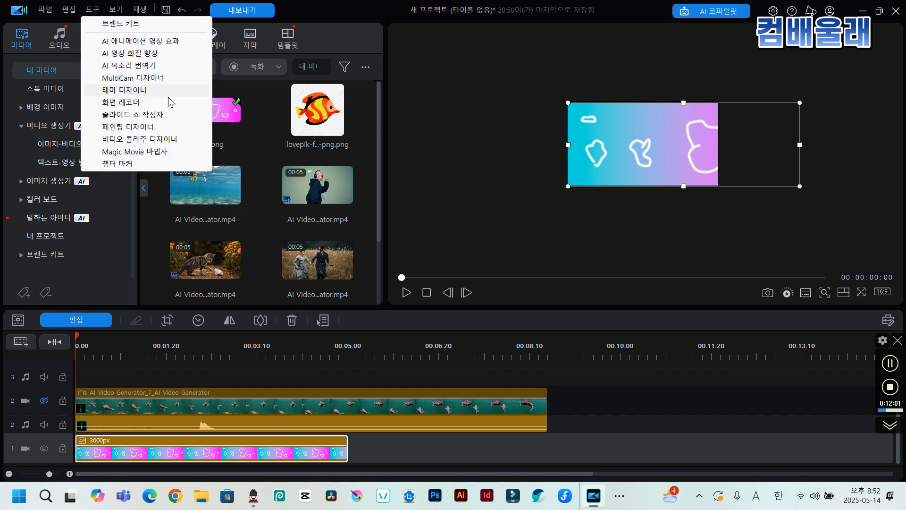
pyautogui.click(347, 11)
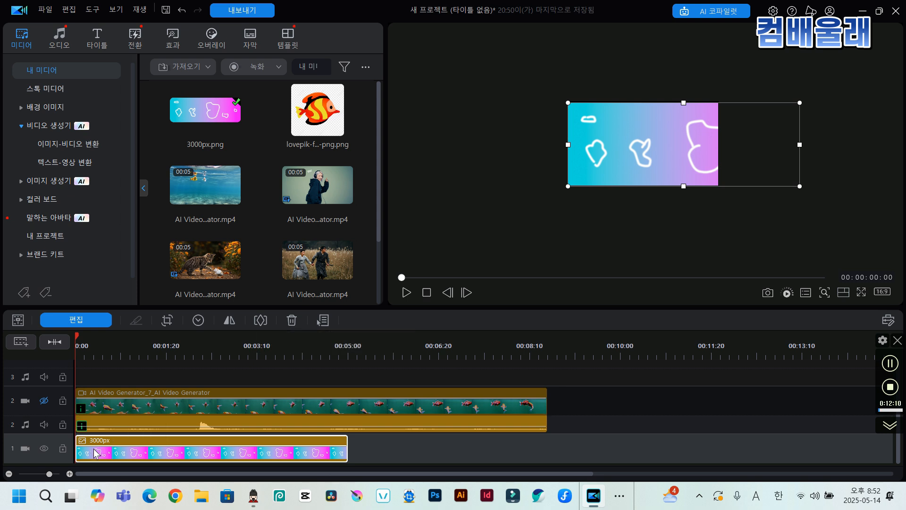
# Open the keyframe settings of the 3000px clip, collapse the clip attributes (클립 속성) and expand the adjustment (조정) section.
pyautogui.click(261, 320)
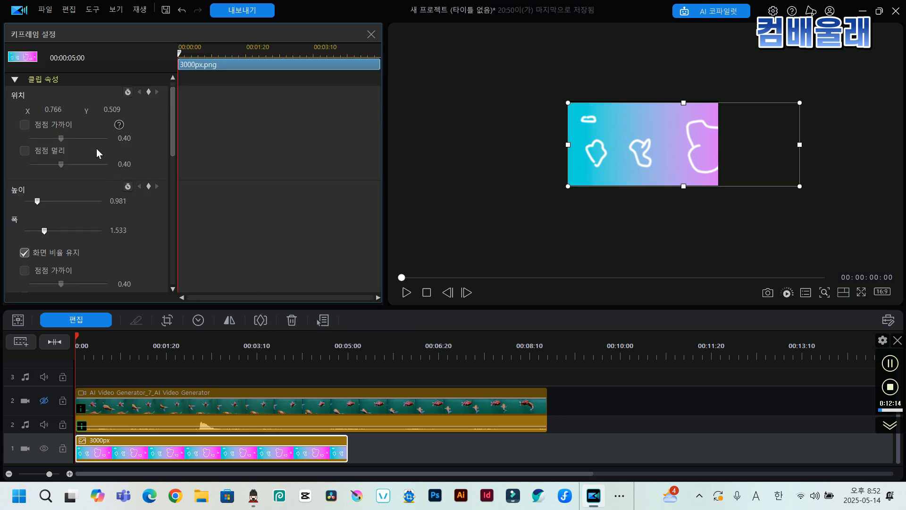
pyautogui.click(16, 79)
pyautogui.click(15, 78)
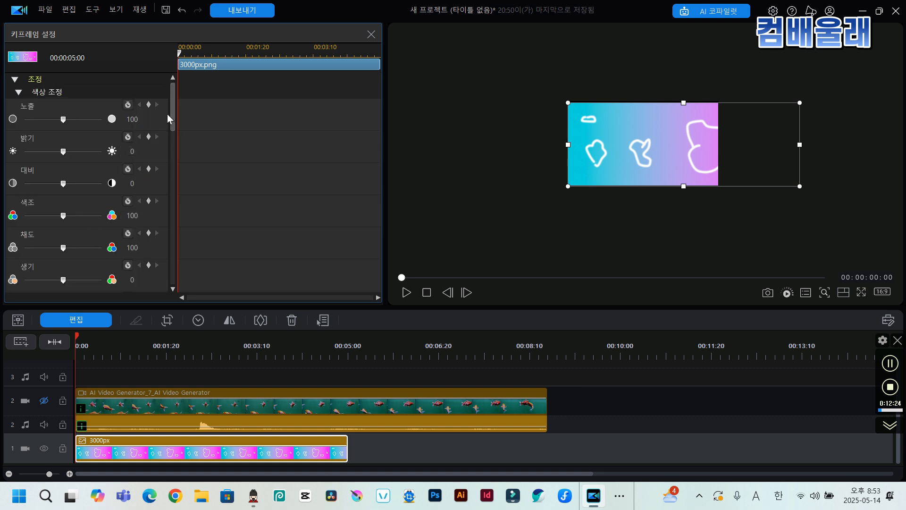
pyautogui.moveTo(173, 117); pyautogui.dragTo(173, 98)
pyautogui.click(15, 79)
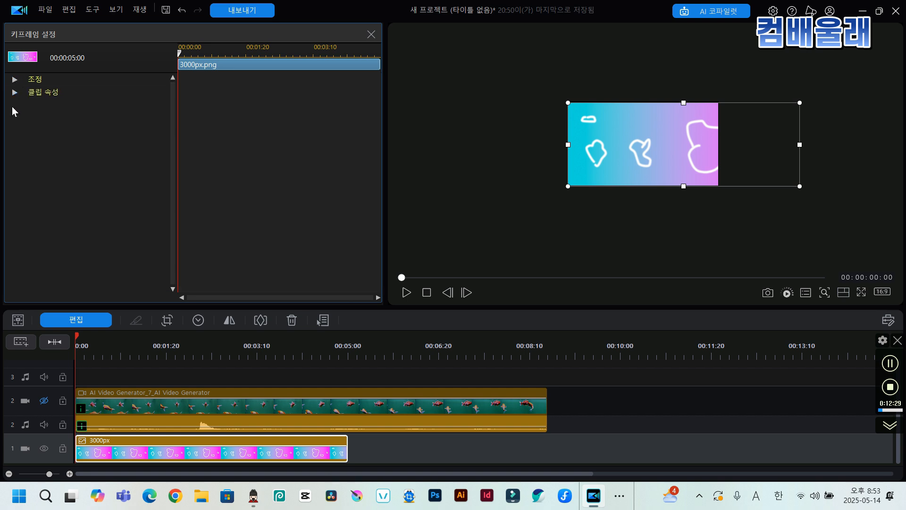
pyautogui.click(15, 80)
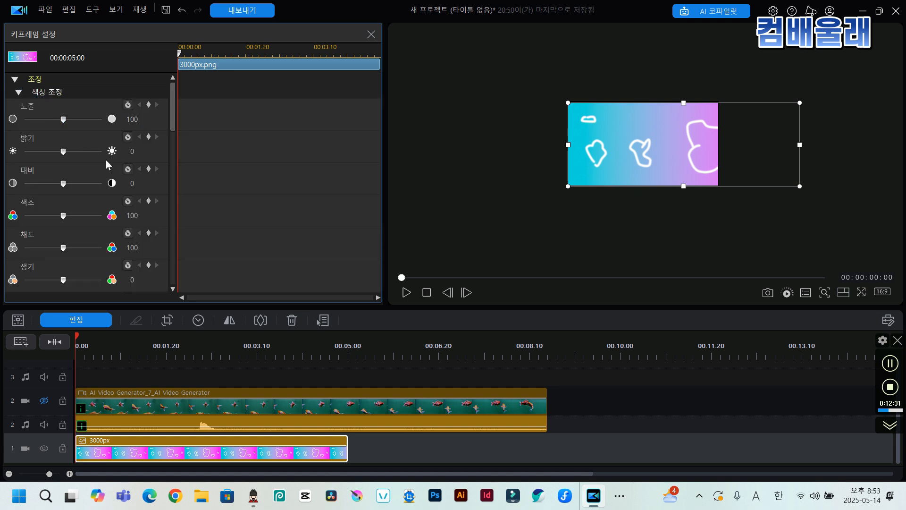
# Collapse the adjustment (조정) section and expand the clip attributes (클립 속성) section of the keyframe settings.
pyautogui.moveTo(172, 120)
pyautogui.mouseDown()
pyautogui.moveTo(179, 279)
pyautogui.moveTo(177, 111)
pyautogui.mouseUp()
pyautogui.click(14, 80)
pyautogui.click(14, 94)
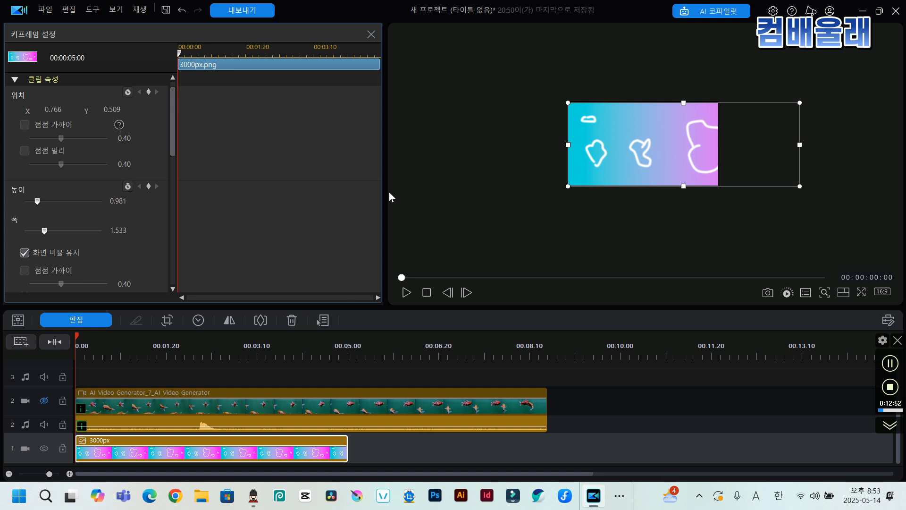
pyautogui.moveTo(174, 126); pyautogui.dragTo(171, 99)
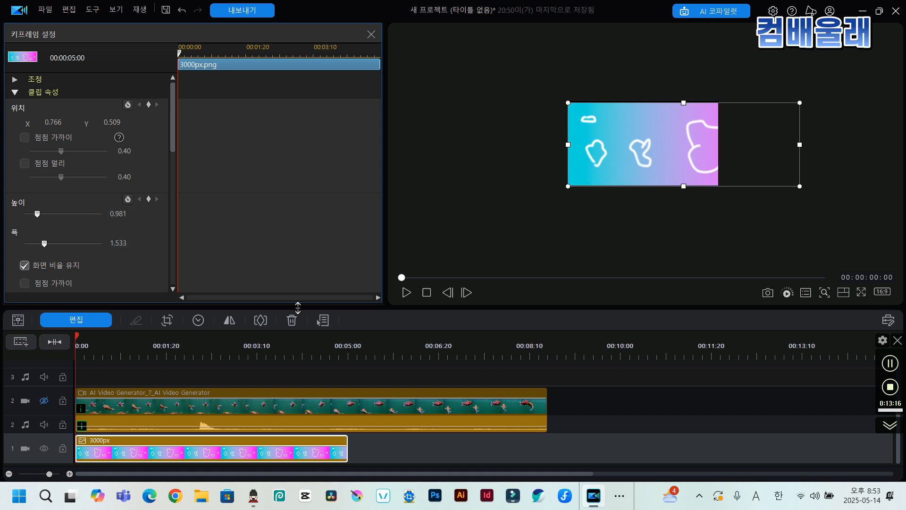
# Scrub through the 3000px clip to its end and back, and add a position keyframe at 00:00:00:00.
pyautogui.moveTo(77, 337); pyautogui.dragTo(347, 369)
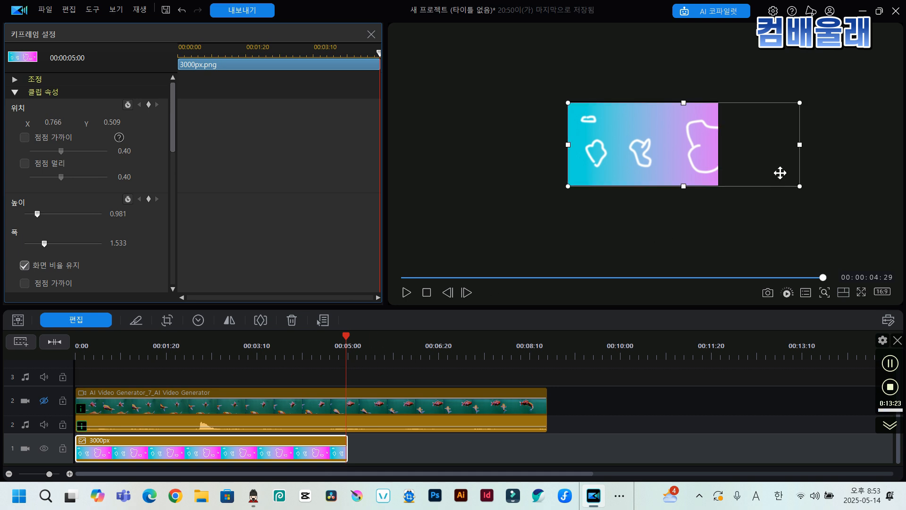
pyautogui.moveTo(347, 345); pyautogui.dragTo(75, 350)
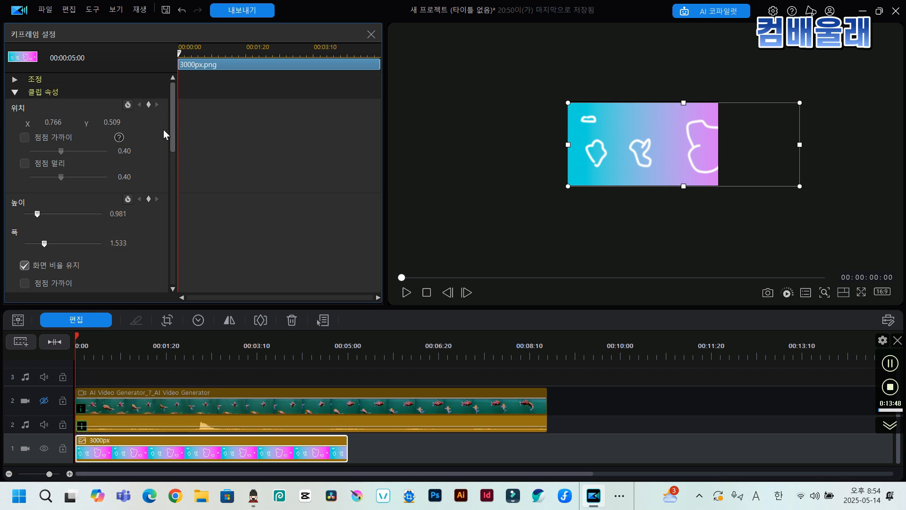
pyautogui.click(149, 105)
# At the clip's end at 5 seconds, move the 3000px image left to X 0.234 so its right edge meets the frame's right edge.
pyautogui.moveTo(181, 54); pyautogui.dragTo(304, 56)
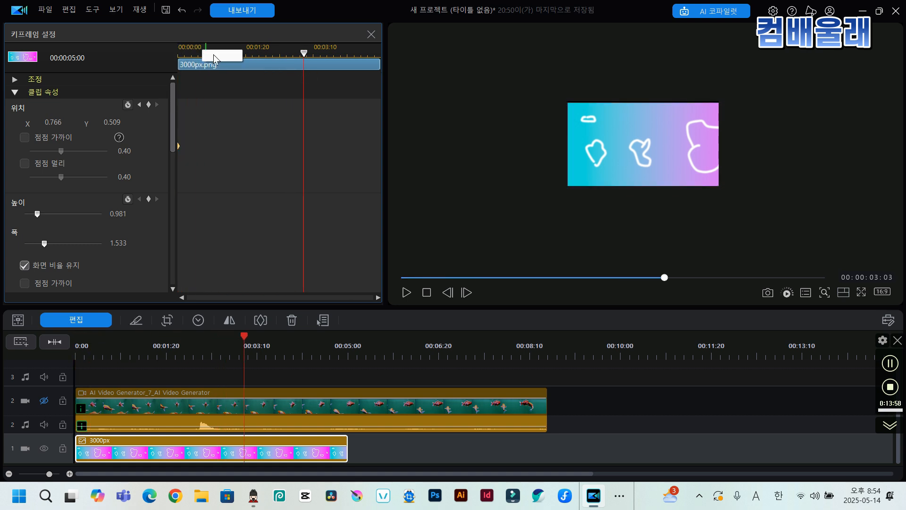
pyautogui.moveTo(250, 338); pyautogui.dragTo(351, 355)
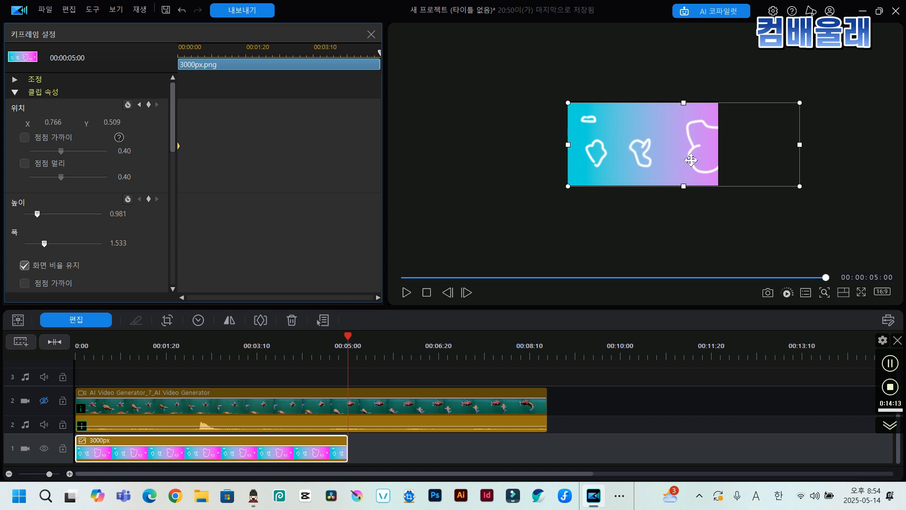
pyautogui.moveTo(691, 161); pyautogui.dragTo(610, 154)
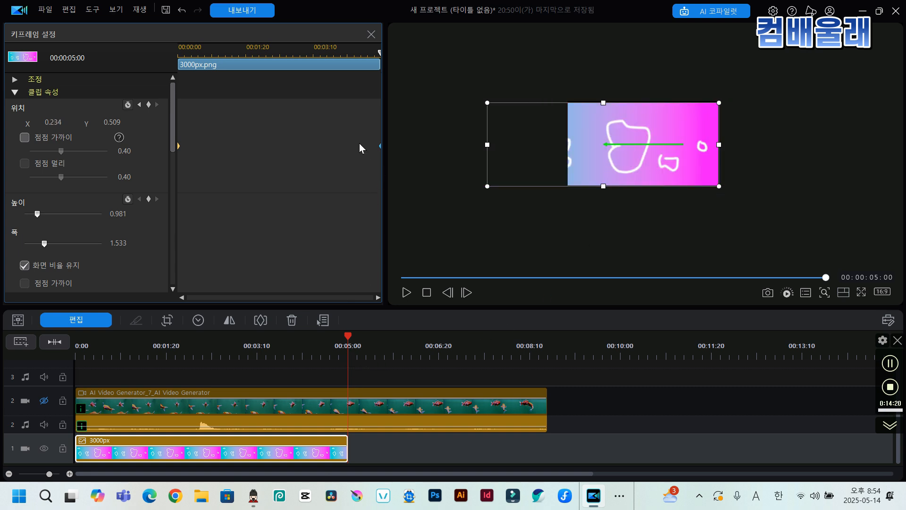
# Return to the start of the timeline and enlarge the preview so the frame fits the preview area.
pyautogui.moveTo(348, 336); pyautogui.dragTo(69, 289)
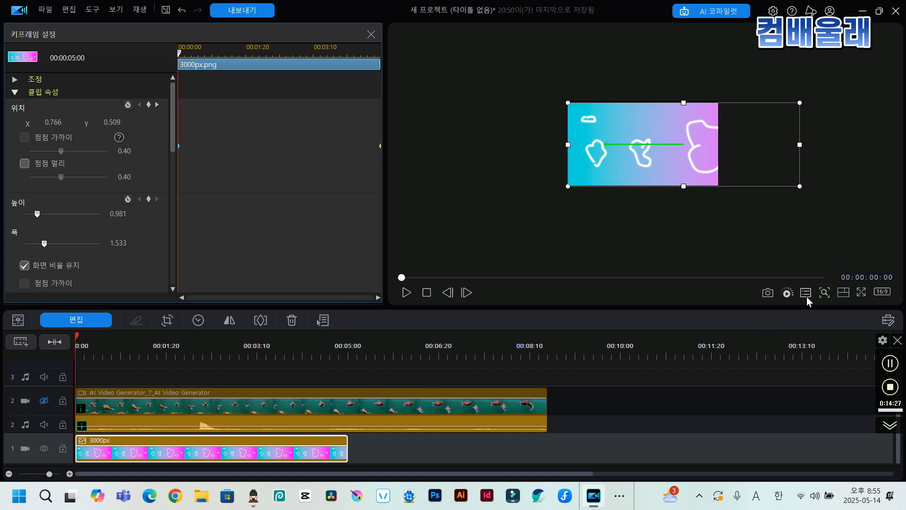
pyautogui.click(824, 292)
pyautogui.click(838, 358)
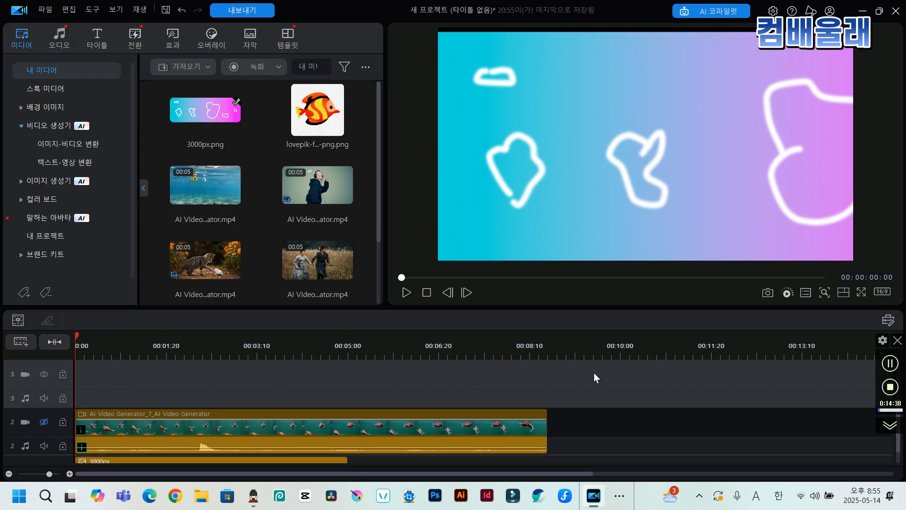
# Play the background animation from the start and inspect the frames around the end of the 3000px clip.
pyautogui.press('space')
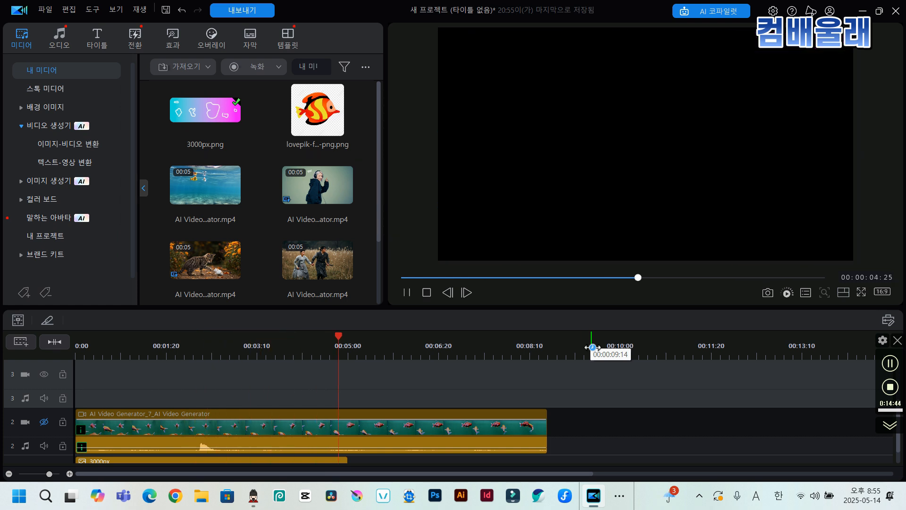
pyautogui.press('space')
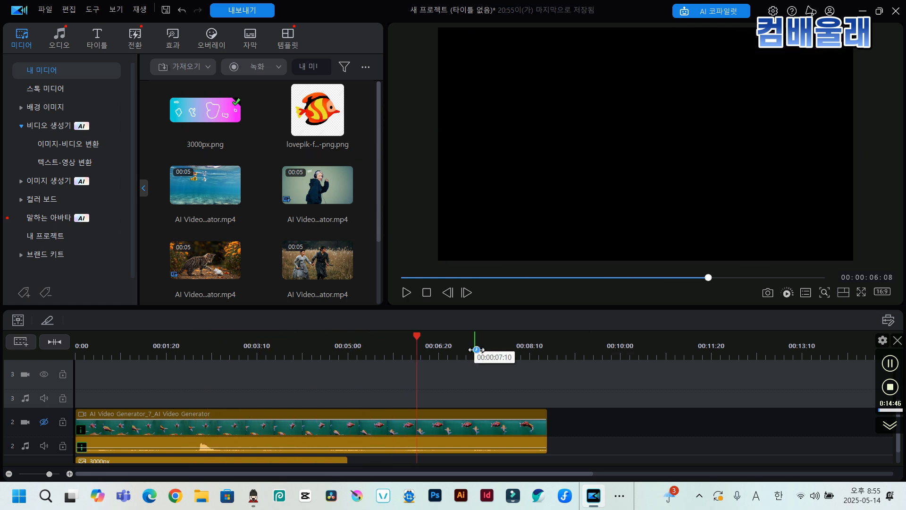
pyautogui.scroll(-2, 439, 413)
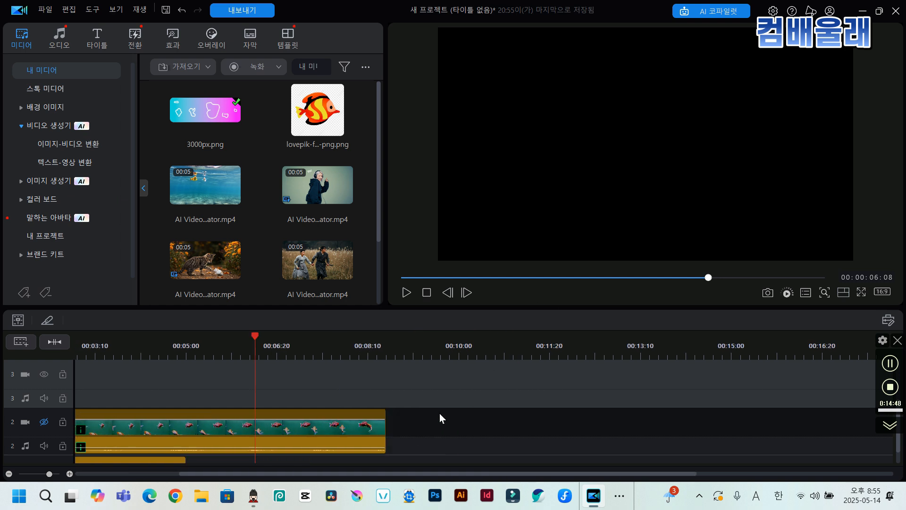
pyautogui.scroll(2, 440, 413)
pyautogui.moveTo(415, 334); pyautogui.dragTo(342, 336)
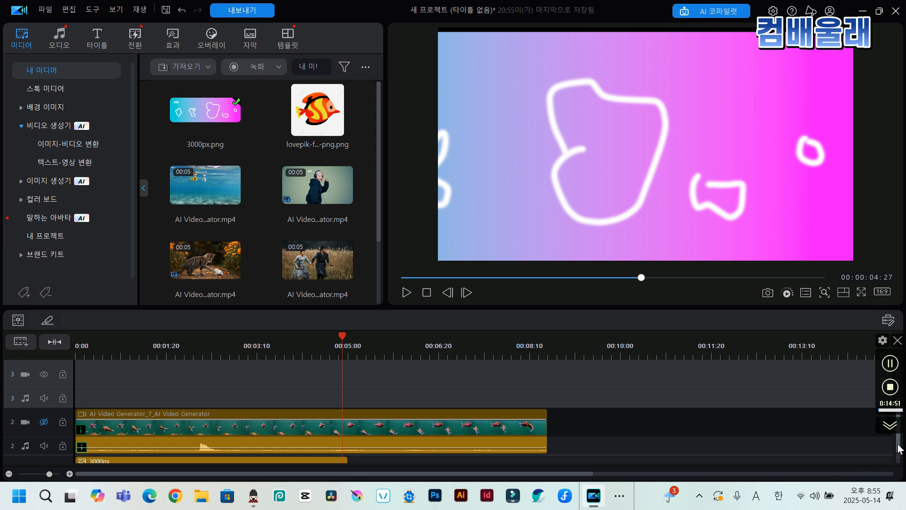
pyautogui.moveTo(896, 457); pyautogui.dragTo(898, 465)
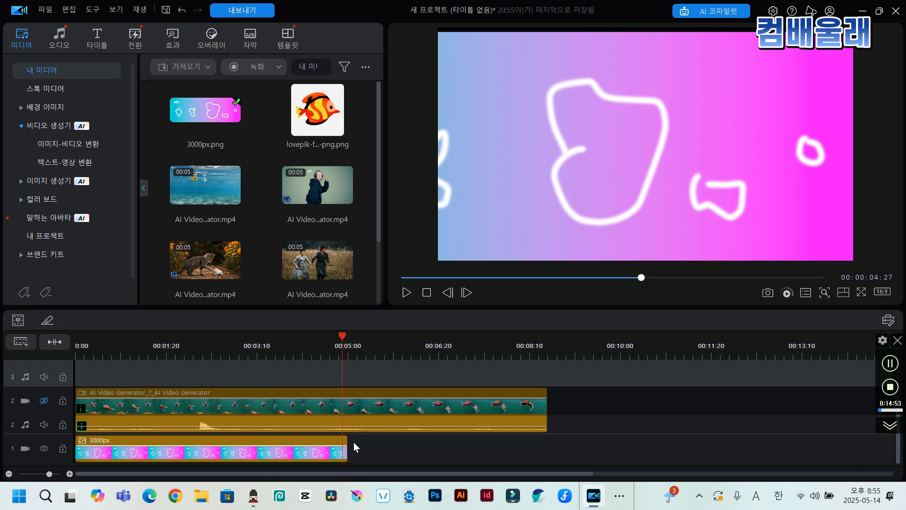
pyautogui.moveTo(348, 334)
pyautogui.mouseDown()
pyautogui.moveTo(388, 336)
pyautogui.moveTo(357, 349)
pyautogui.mouseUp()
# Make video track 2 with the fish clip visible and play it over the moving background from the start.
pyautogui.click(380, 410)
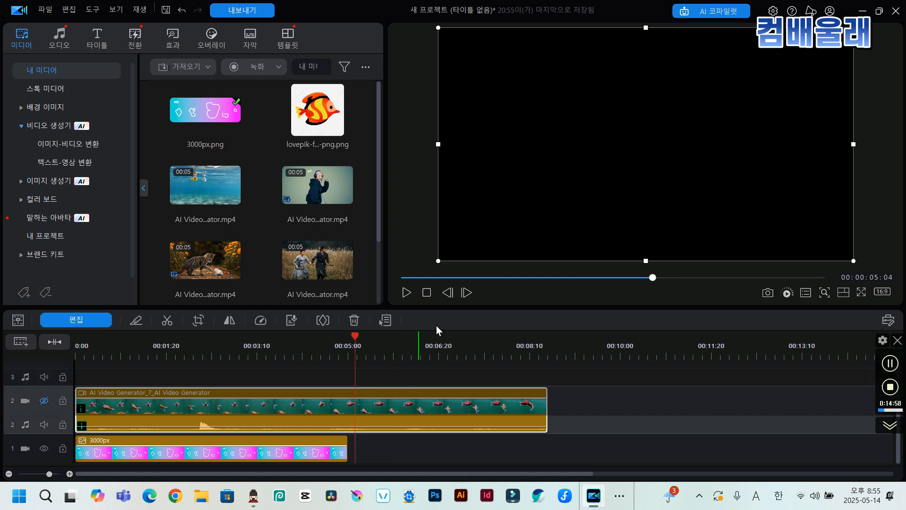
pyautogui.click(44, 401)
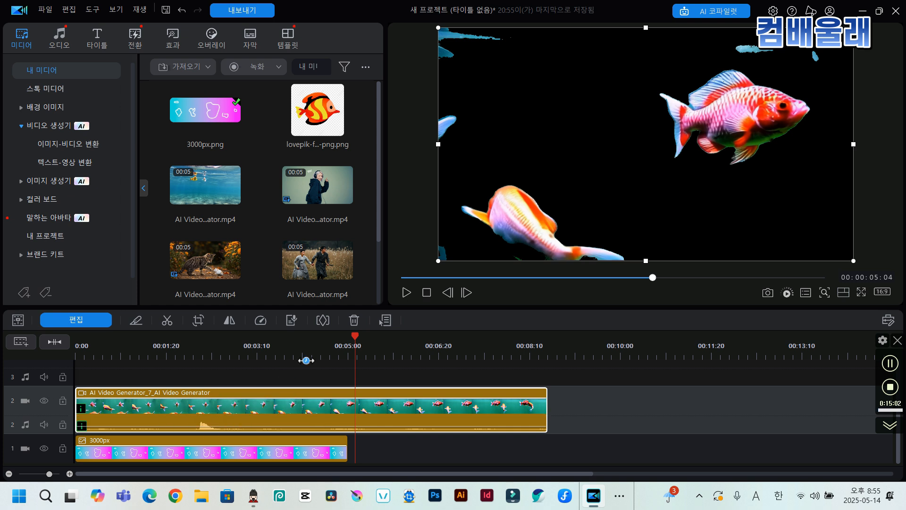
pyautogui.moveTo(357, 342); pyautogui.dragTo(75, 342)
pyautogui.press('space')
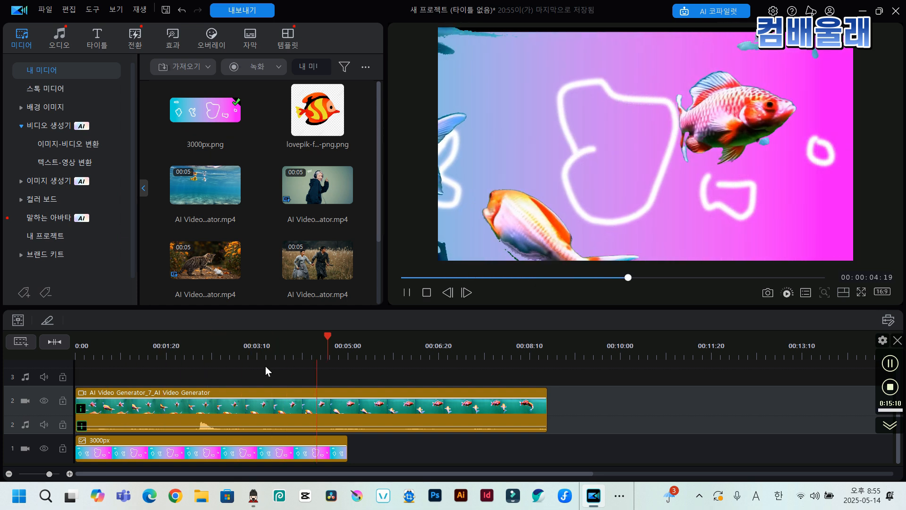
pyautogui.click(260, 361)
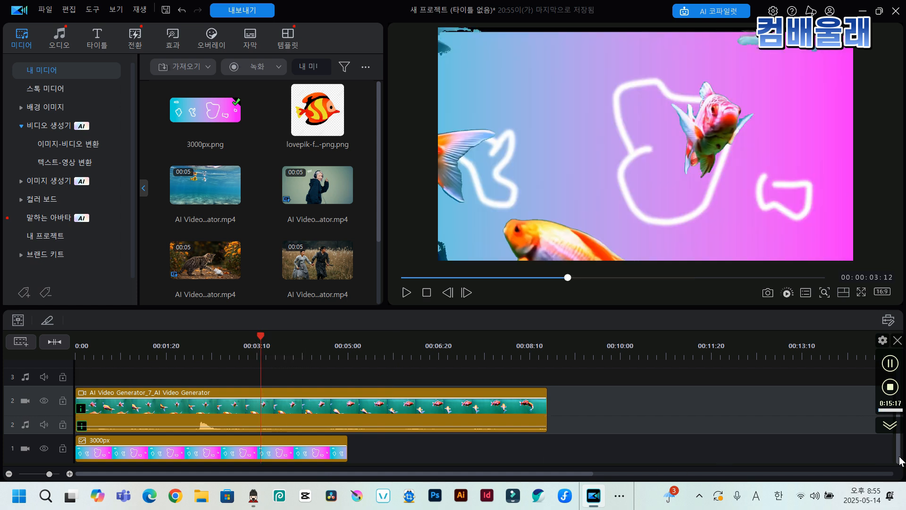
# Extend the 3000px clip to the end of the fish video and play the result from the start.
pyautogui.click(258, 446)
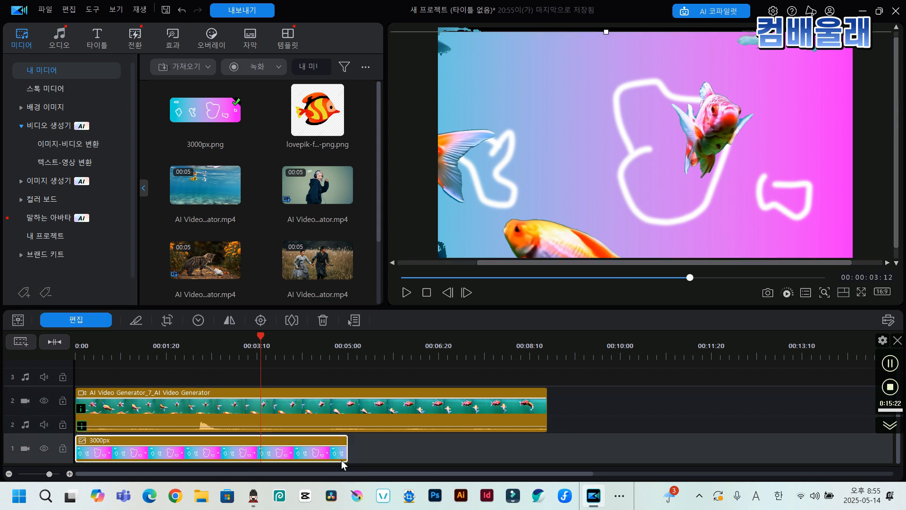
pyautogui.moveTo(343, 454); pyautogui.dragTo(550, 460)
pyautogui.click(260, 344)
pyautogui.moveTo(218, 342); pyautogui.dragTo(62, 340)
pyautogui.press('space')
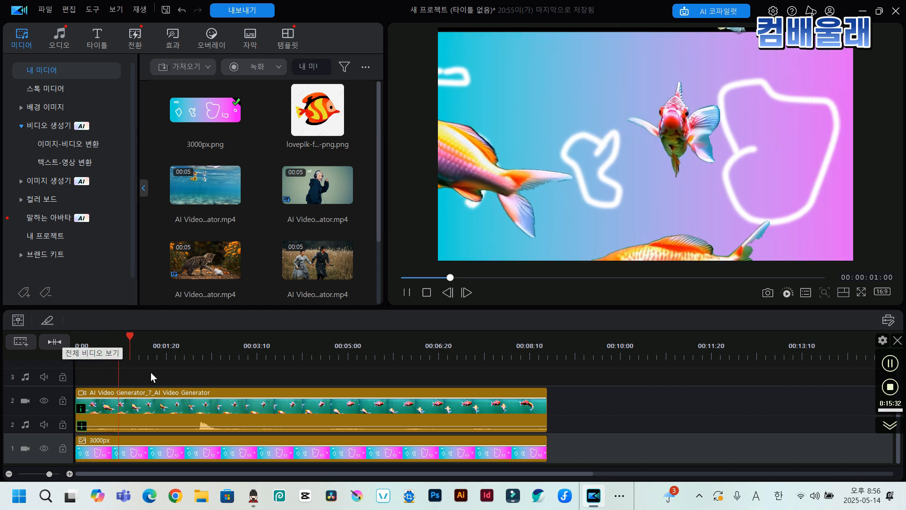
pyautogui.press('space')
# Open the 3000px clip's keyframe settings and move the middle position keyframe to the clip's end.
pyautogui.click(244, 447)
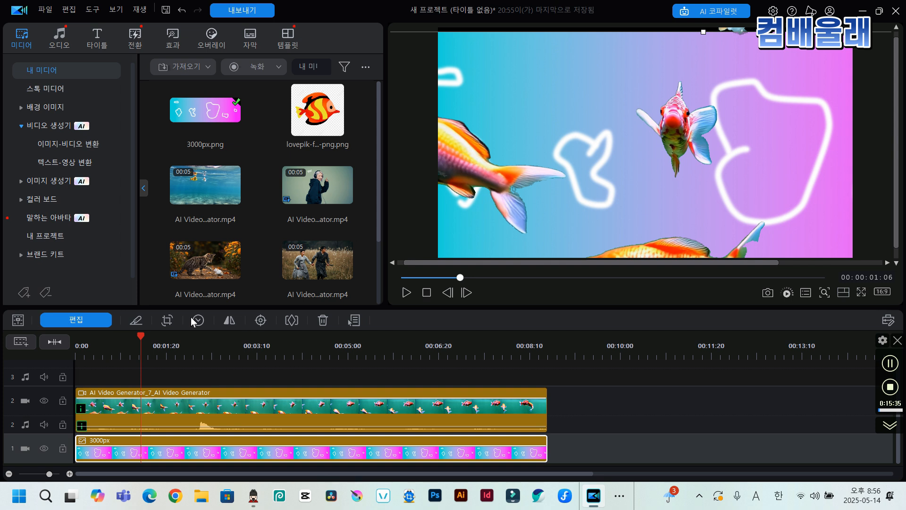
pyautogui.click(291, 320)
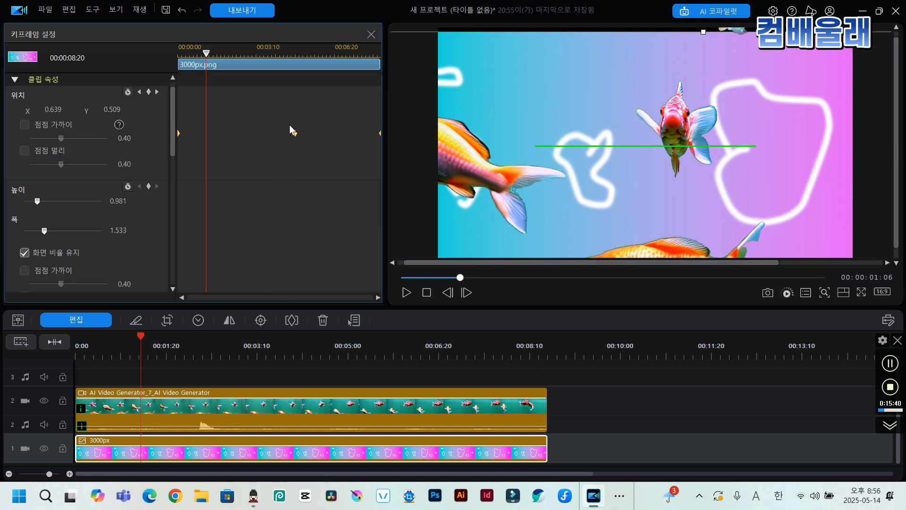
pyautogui.moveTo(308, 137); pyautogui.dragTo(382, 71)
# Play the composite from the start and check the background position at 00:00:04:07 and 00:00:05:23.
pyautogui.click(117, 358)
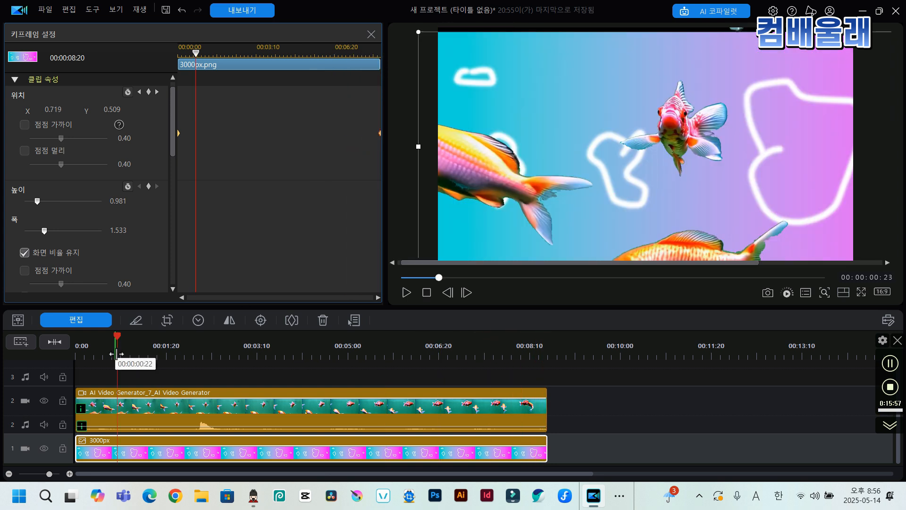
pyautogui.moveTo(116, 338); pyautogui.dragTo(60, 345)
pyautogui.press('space')
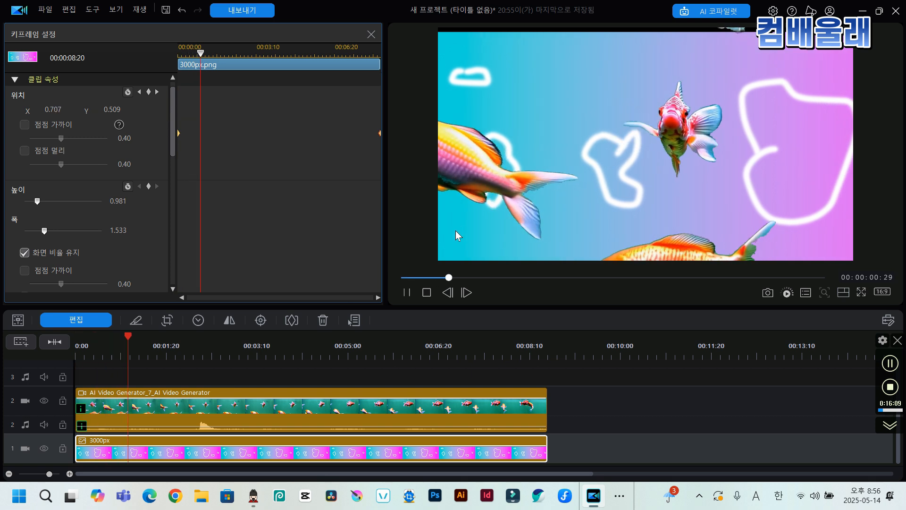
pyautogui.click(455, 230)
pyautogui.click(306, 351)
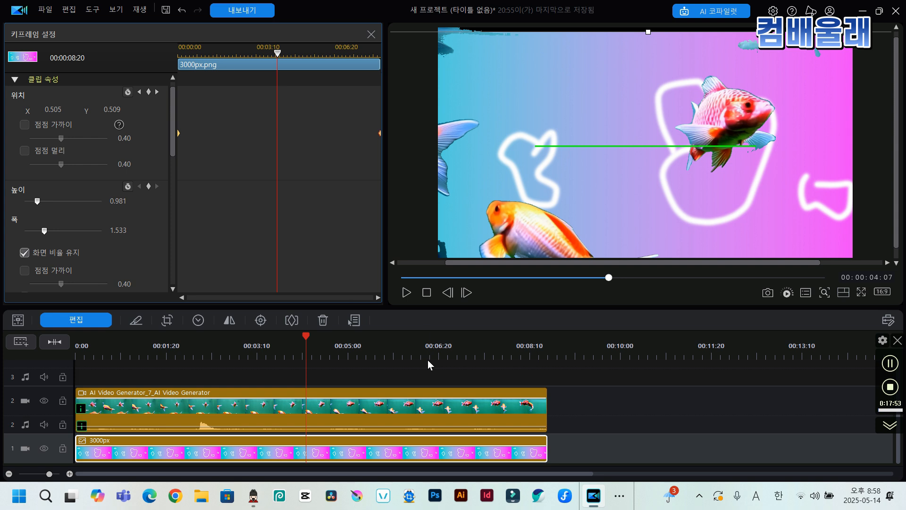
pyautogui.click(389, 357)
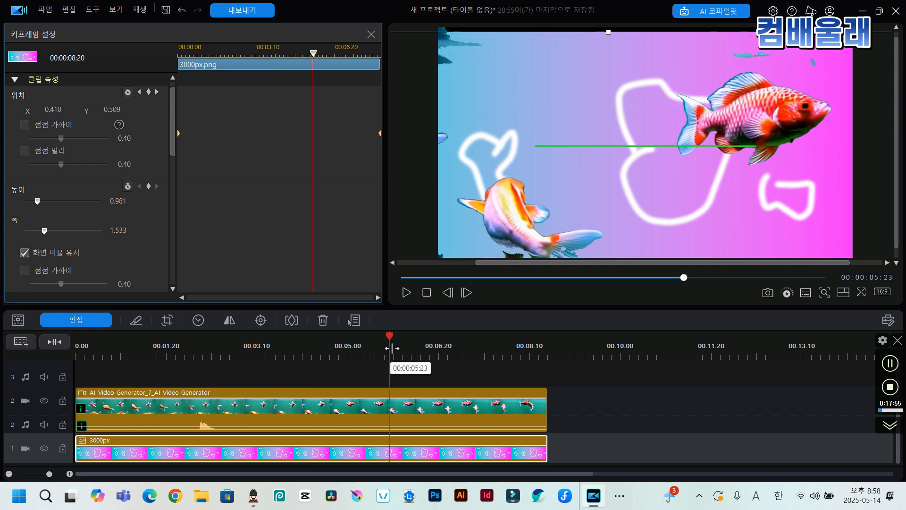
# Replay and scrub the fish composite from the start to about 7 seconds, and return to the start of the timeline.
pyautogui.moveTo(390, 351); pyautogui.dragTo(77, 336)
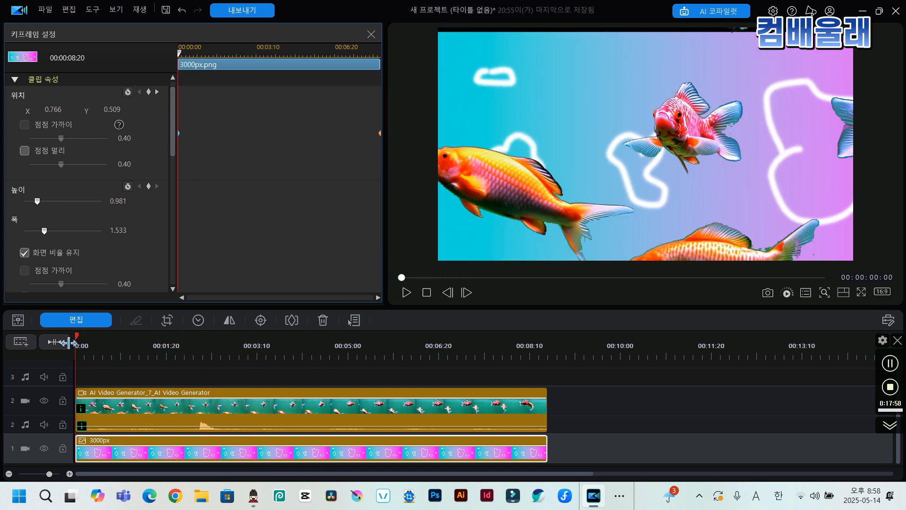
pyautogui.click(269, 359)
pyautogui.click(77, 344)
pyautogui.press('space')
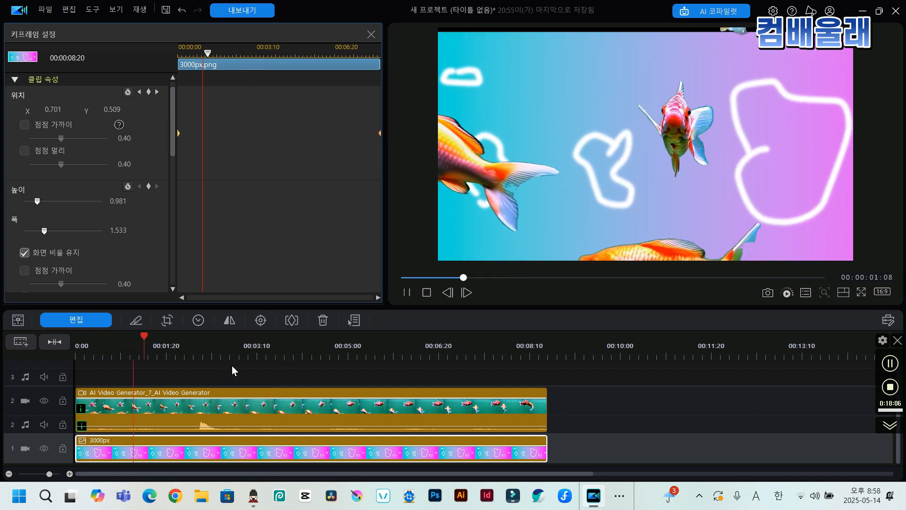
pyautogui.click(207, 340)
pyautogui.moveTo(207, 341); pyautogui.dragTo(366, 369)
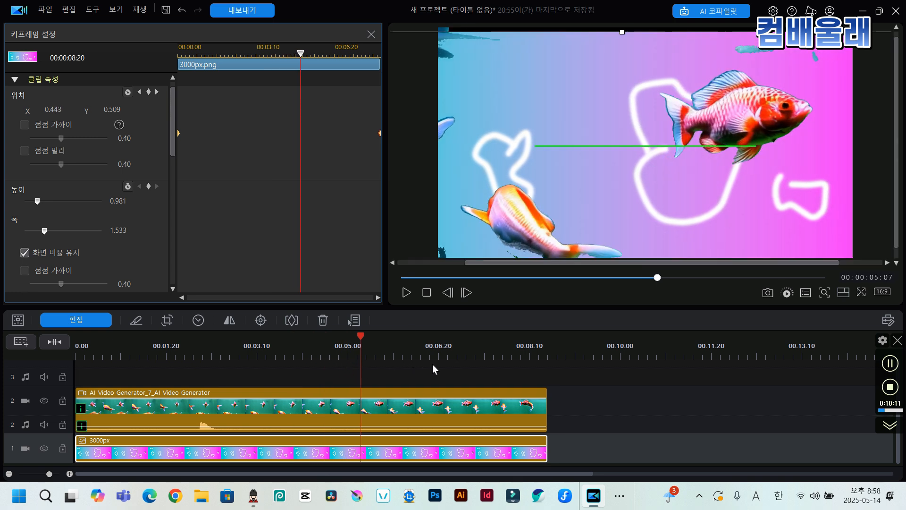
pyautogui.press('space')
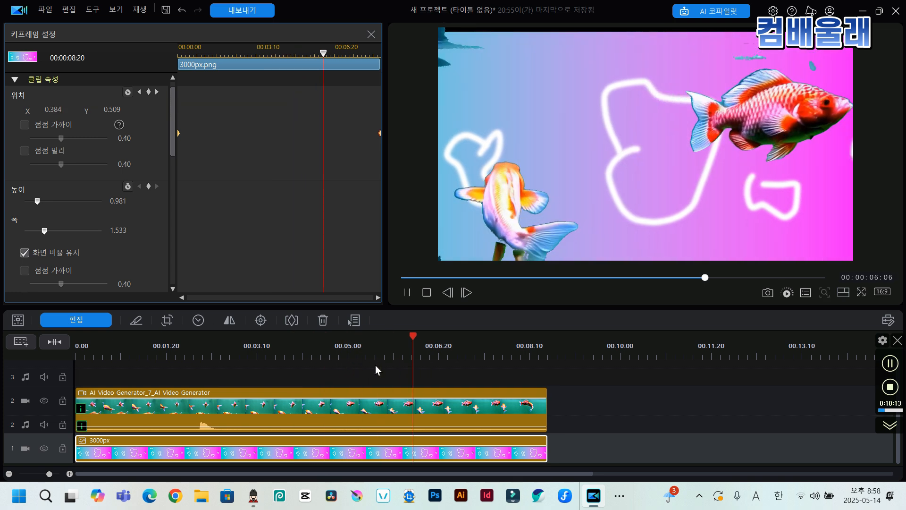
pyautogui.press('space')
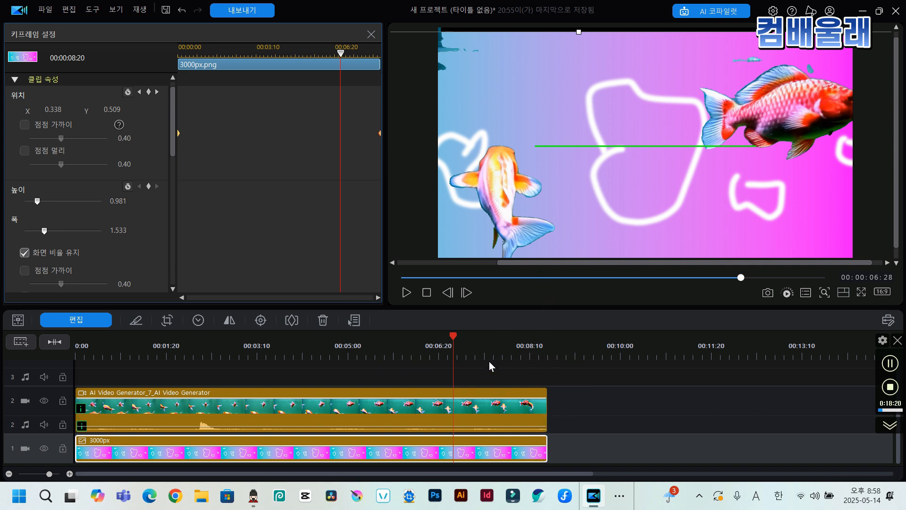
pyautogui.moveTo(454, 341); pyautogui.dragTo(71, 354)
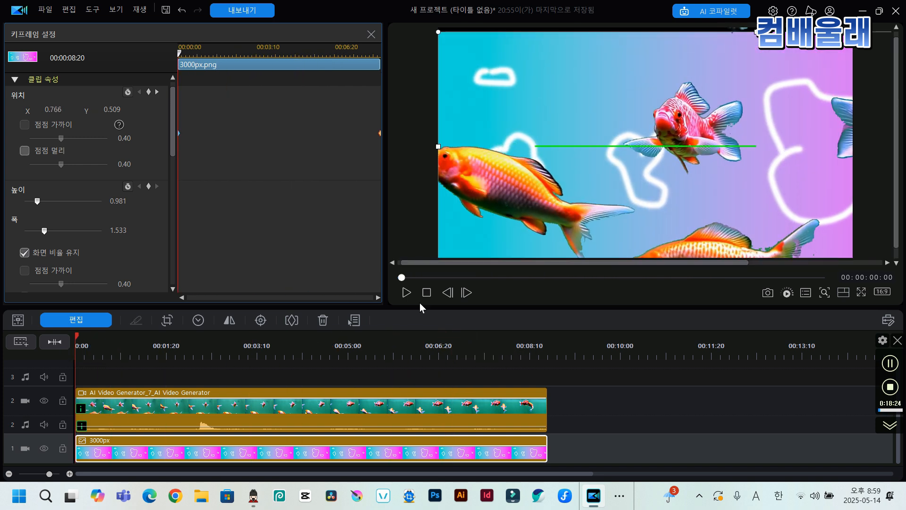